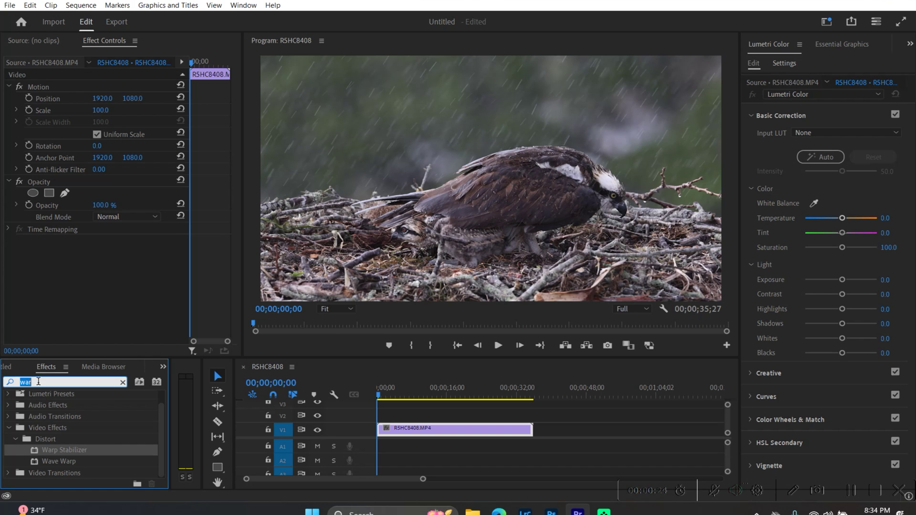
Scrub the osprey footage for the cut point and drag its out-point left to 29;10.
click(5, 368)
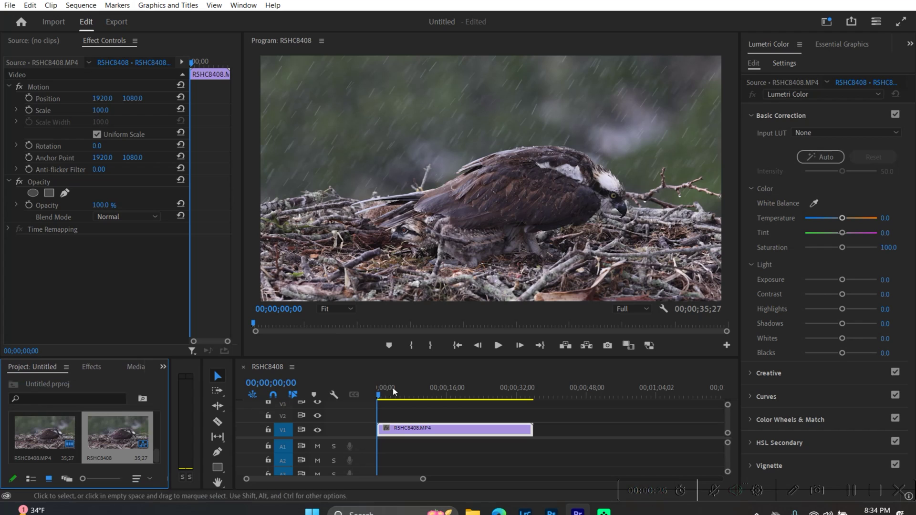
mouse_move(379, 397)
mouse_down()
mouse_move(490, 387)
mouse_move(367, 394)
mouse_move(438, 386)
mouse_up()
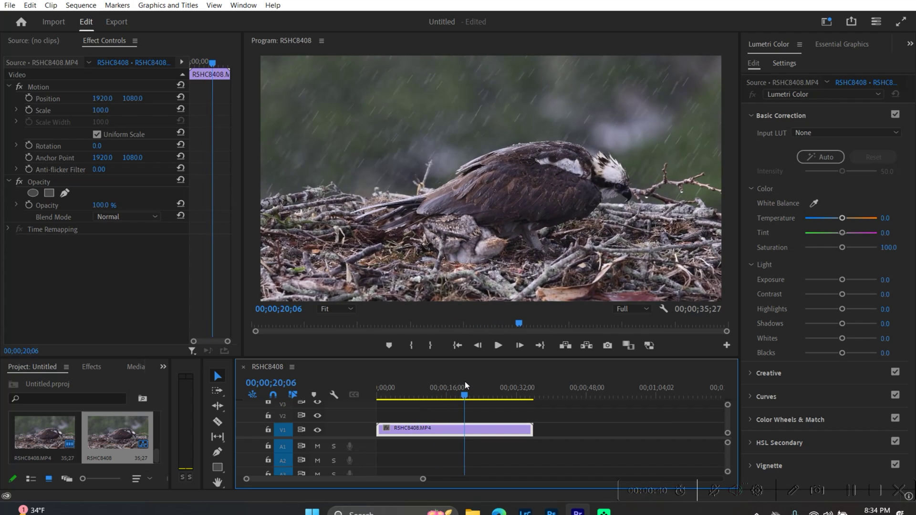
drag(470, 385, 476, 385)
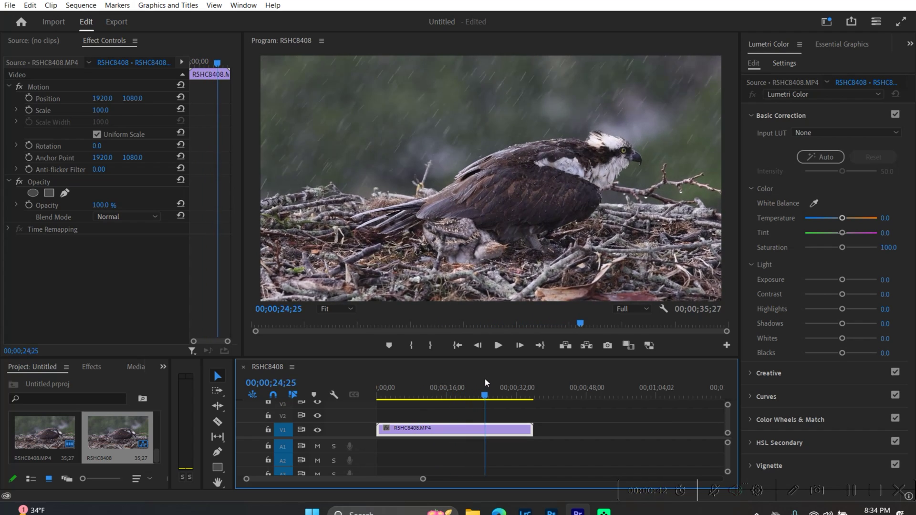
drag(499, 383, 504, 384)
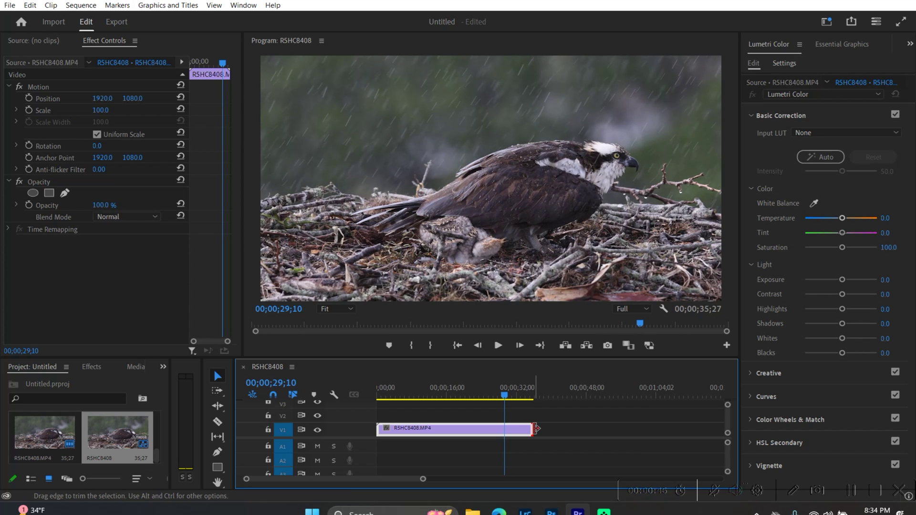
drag(536, 428, 504, 429)
mouse_move(504, 394)
mouse_down()
mouse_move(378, 400)
mouse_move(432, 402)
mouse_up()
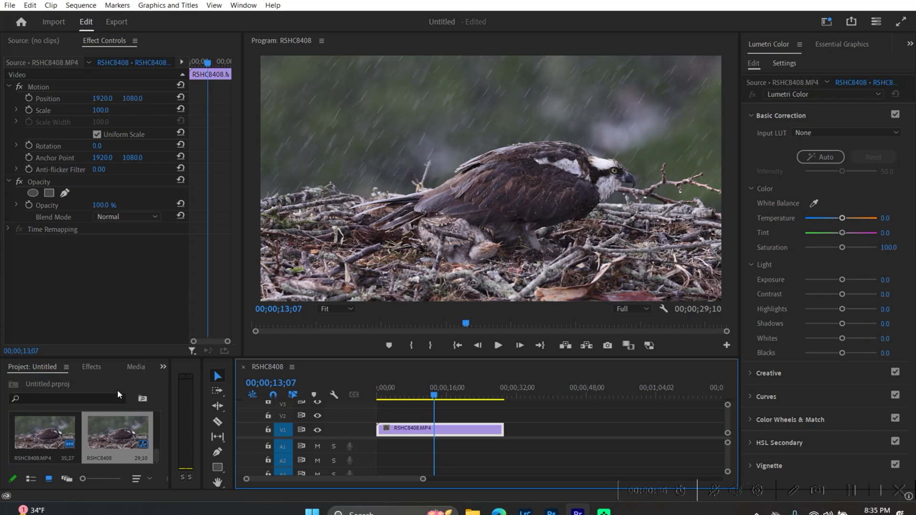
Find Warp Stabilizer by searching 'warp' and apply it to the V1 osprey clip.
click(92, 367)
click(67, 379)
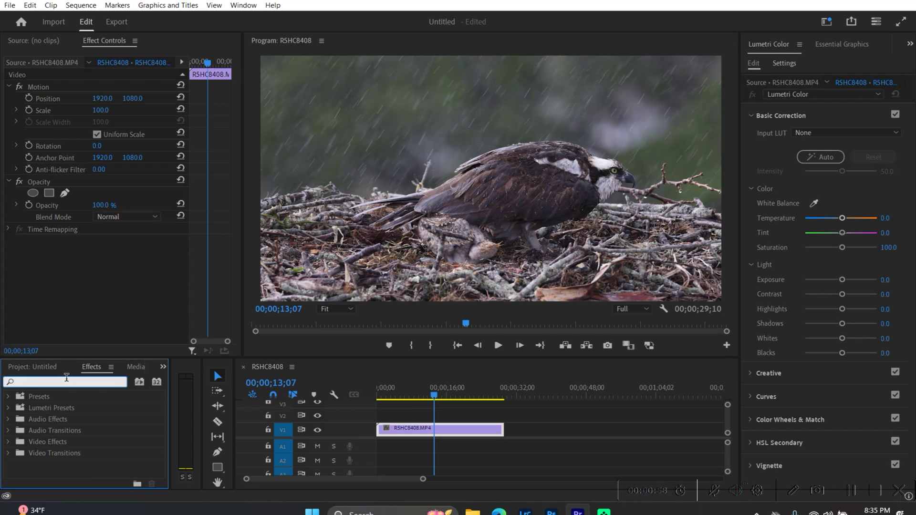
text(warp)
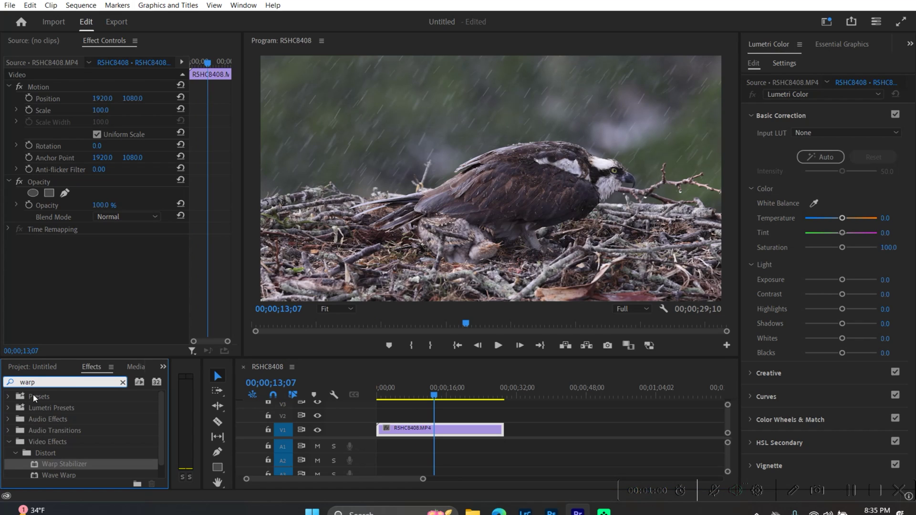
drag(57, 462, 443, 429)
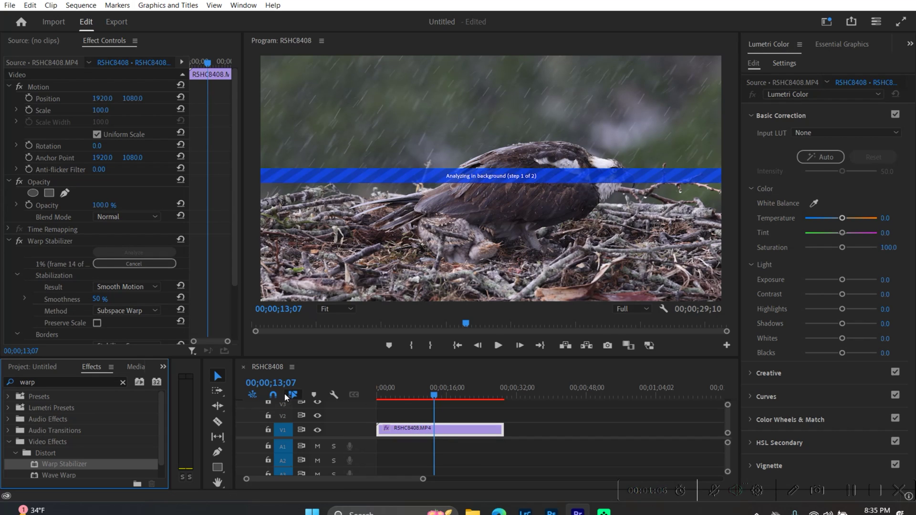
click(40, 367)
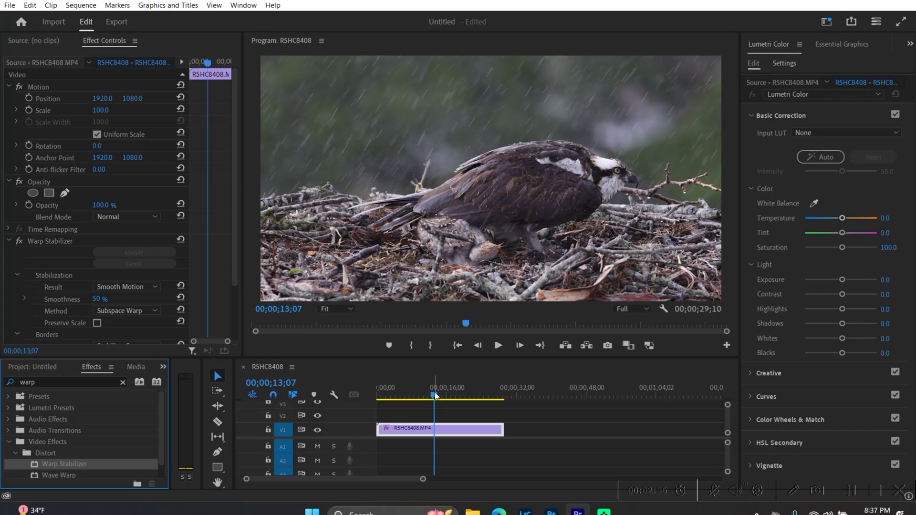
Compare the stabilized footage against the unstabilized version by toggling the effect off and back on.
drag(435, 396, 387, 396)
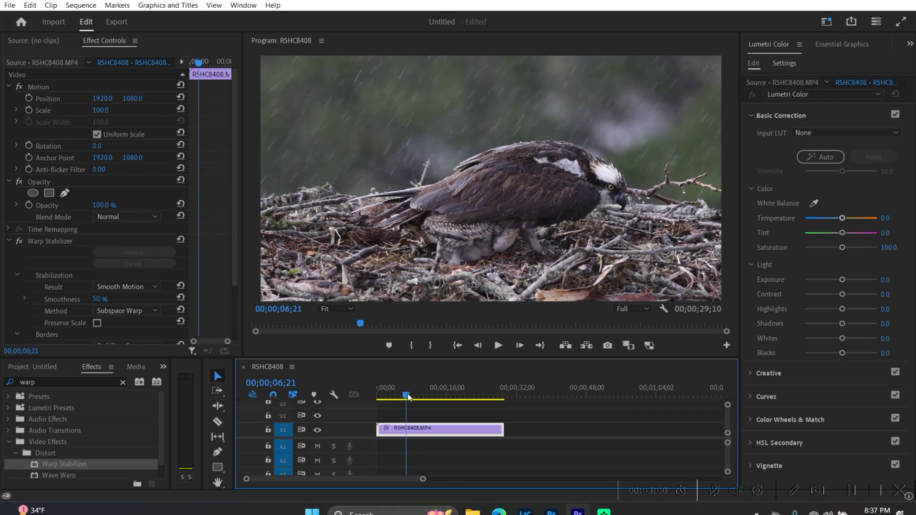
drag(387, 395, 316, 391)
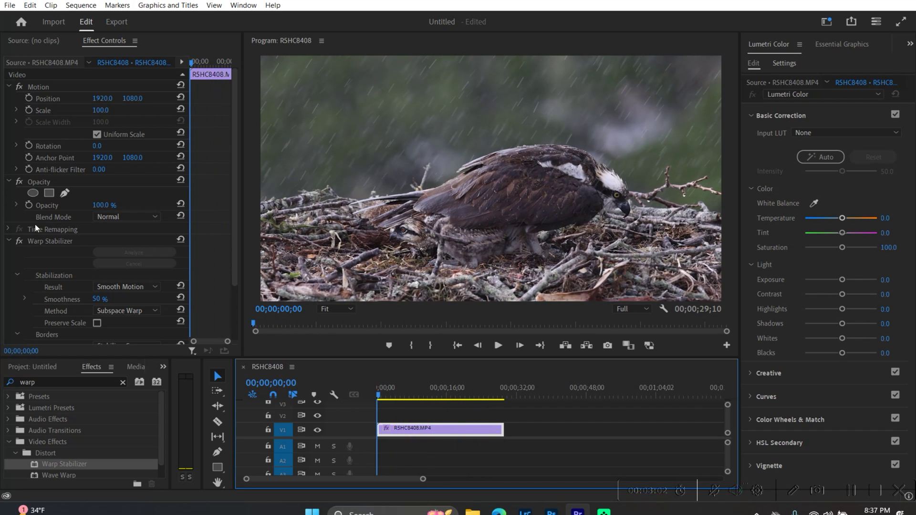
click(19, 241)
drag(383, 397, 443, 392)
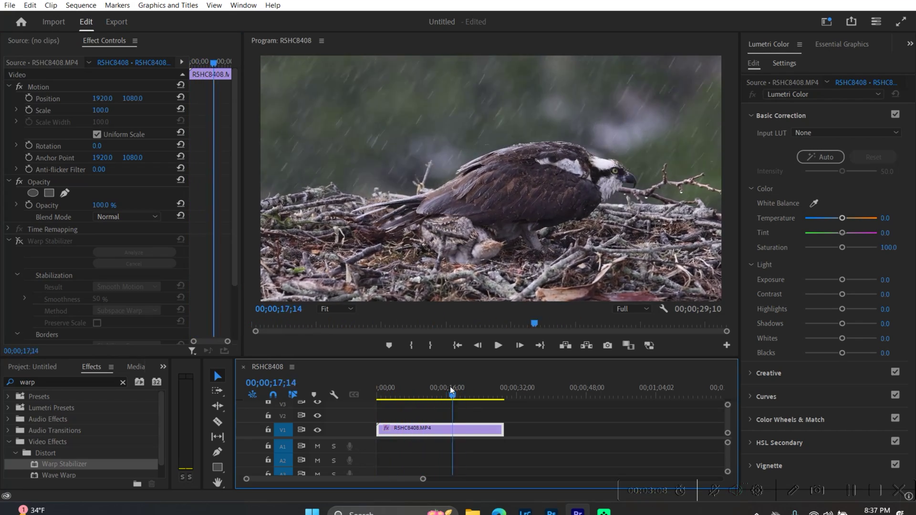
mouse_move(443, 393)
mouse_down()
mouse_move(378, 395)
mouse_move(491, 407)
mouse_move(348, 404)
mouse_up()
click(20, 241)
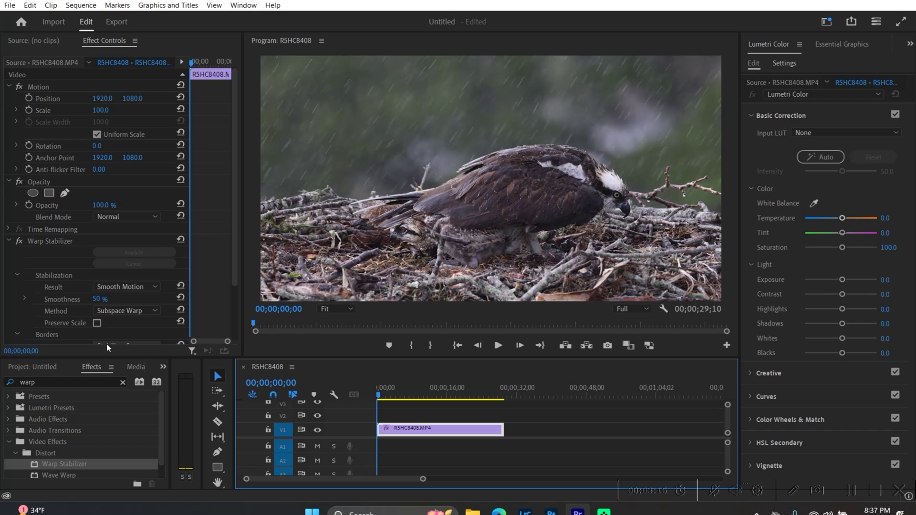
Auto Reframe the RSHC8408 sequence into a new Vertical 9:16 sequence.
click(44, 368)
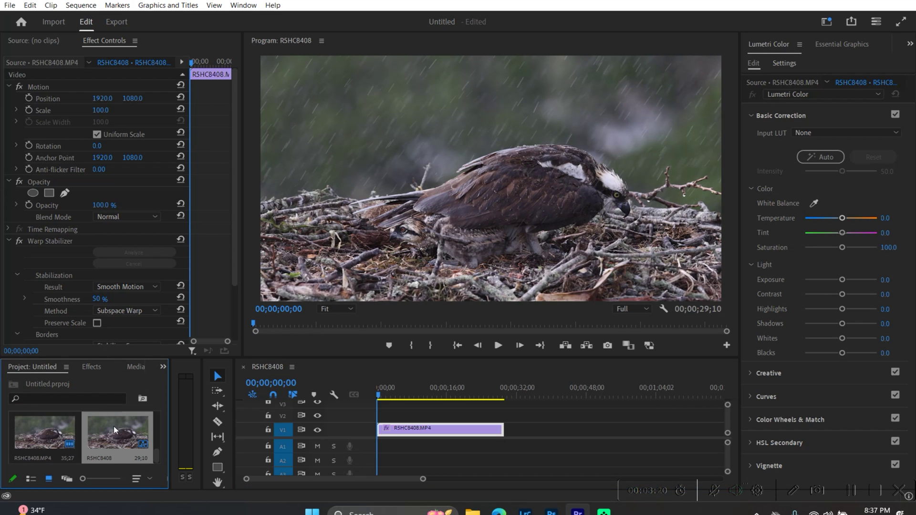
right_click(104, 433)
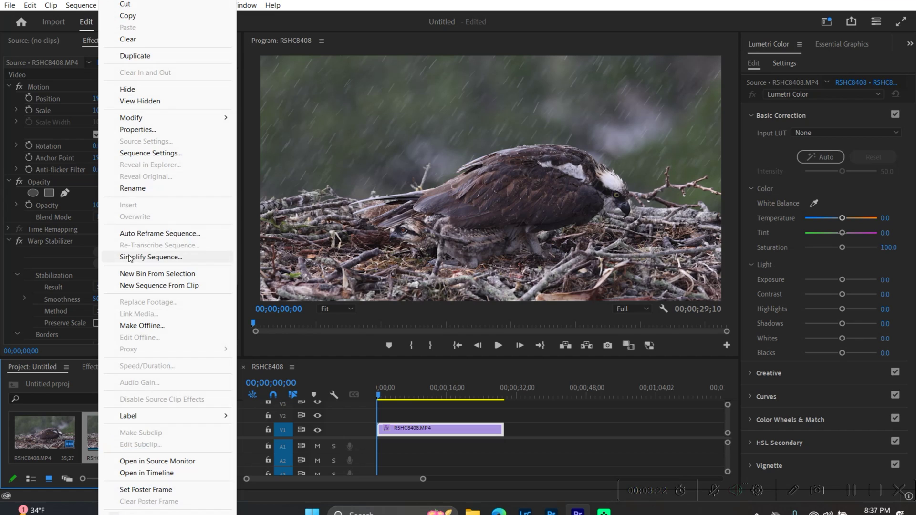
click(159, 233)
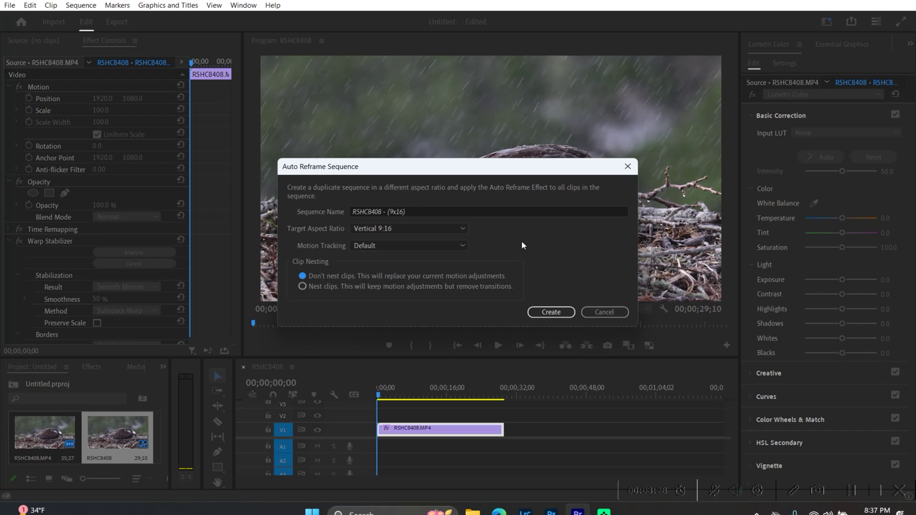
click(551, 313)
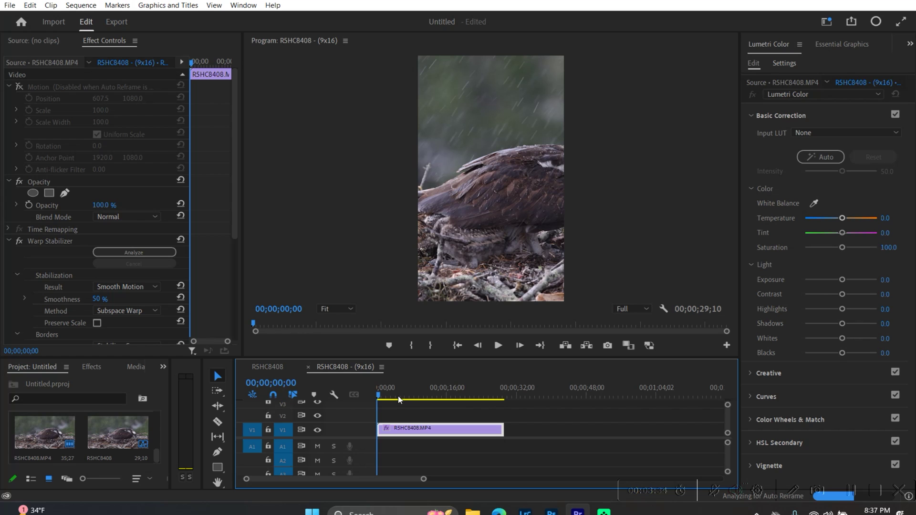
Preview the reframed vertical sequence through about twenty seconds.
mouse_move(387, 395)
mouse_down()
mouse_move(492, 395)
mouse_move(439, 395)
mouse_move(460, 392)
mouse_move(448, 396)
mouse_up()
click(499, 346)
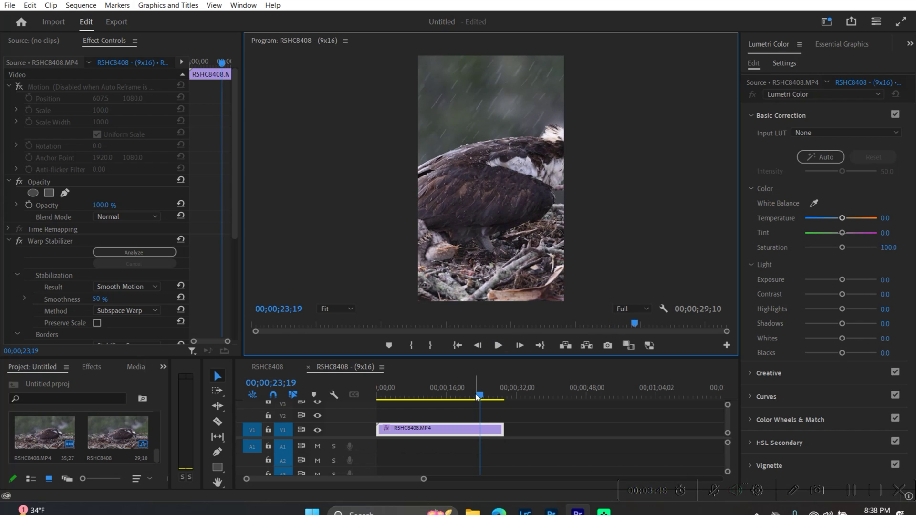
mouse_move(477, 397)
mouse_down()
mouse_move(347, 401)
mouse_move(482, 393)
mouse_up()
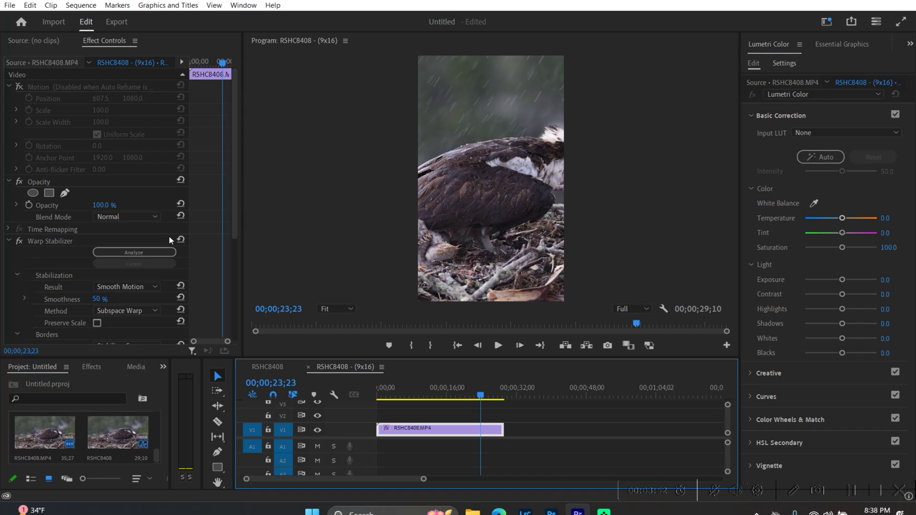
Enable the clip's Motion properties and try sideways framings to show the osprey's body.
click(19, 87)
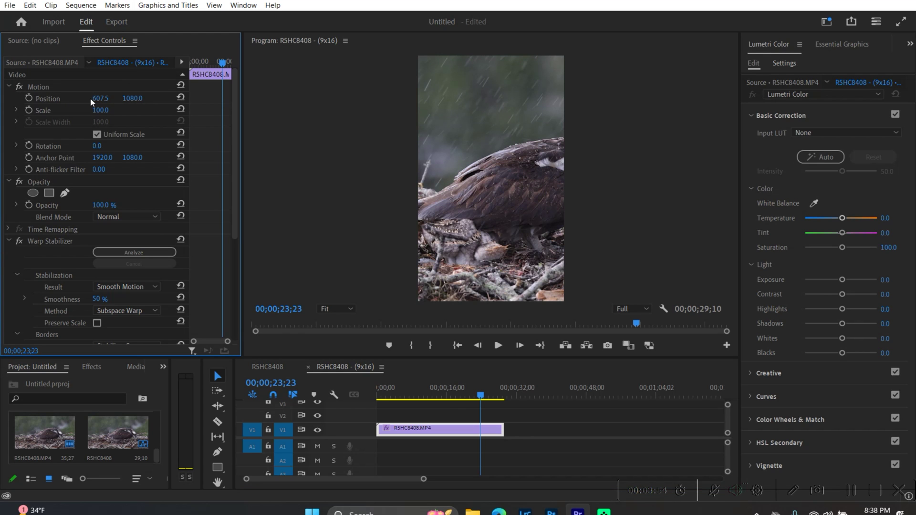
click(345, 404)
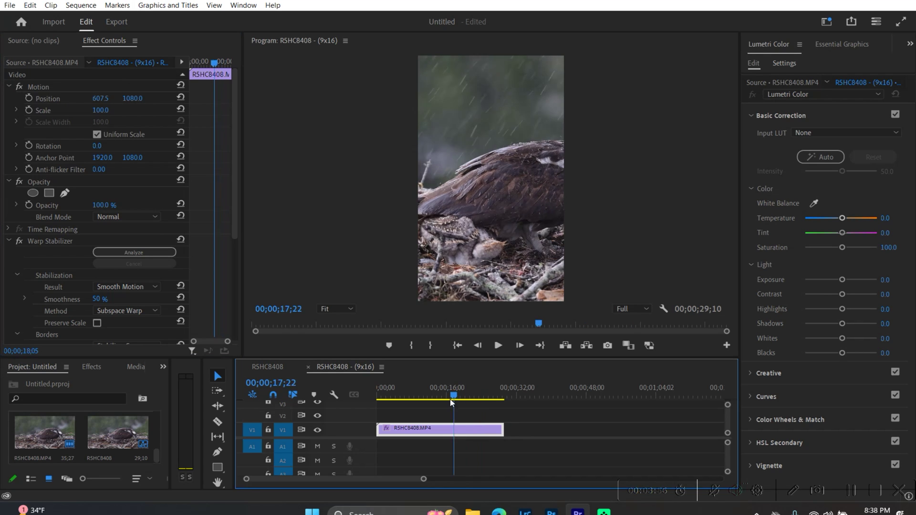
key(Home)
drag(447, 394, 476, 400)
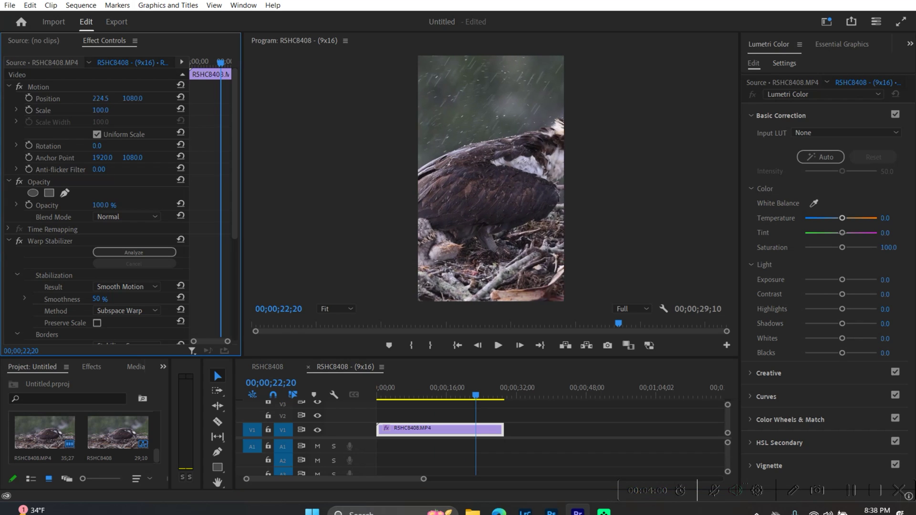
mouse_move(100, 98)
mouse_down()
mouse_move(179, 98)
mouse_move(123, 103)
mouse_up()
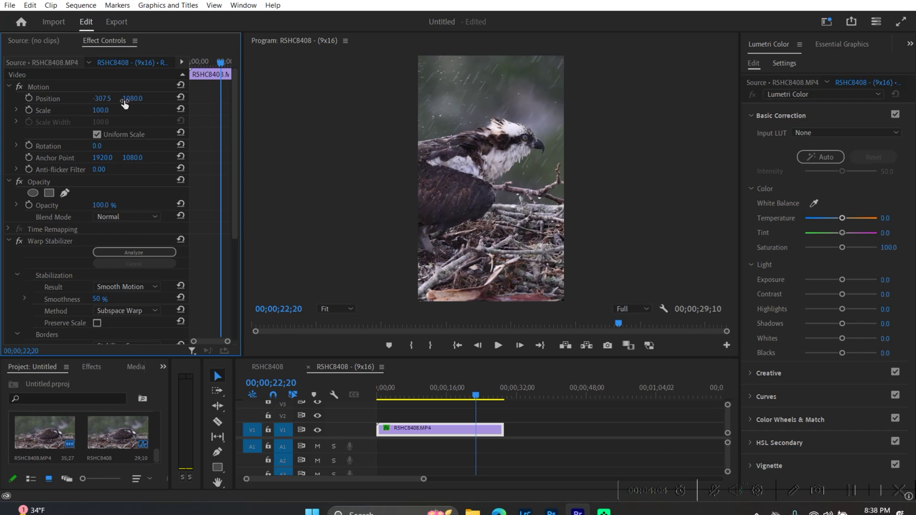
mouse_move(494, 392)
mouse_down()
mouse_move(513, 396)
mouse_move(468, 395)
mouse_up()
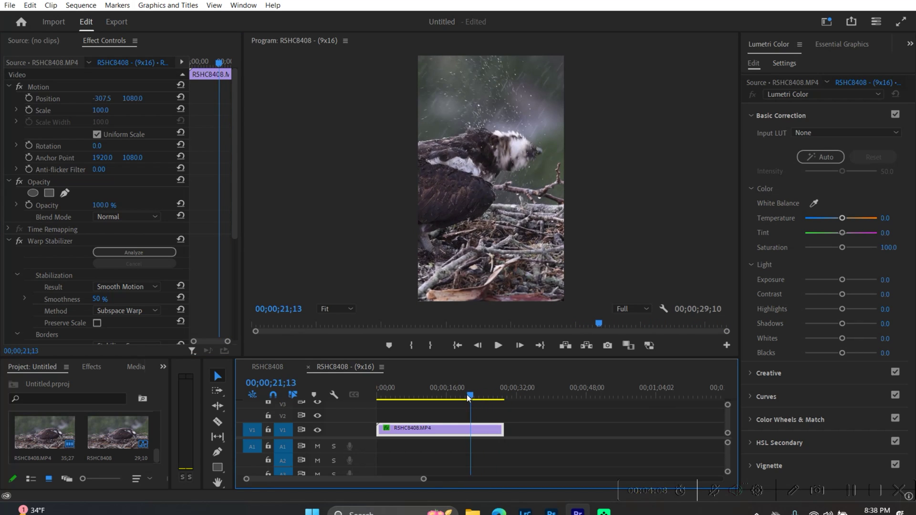
key(Home)
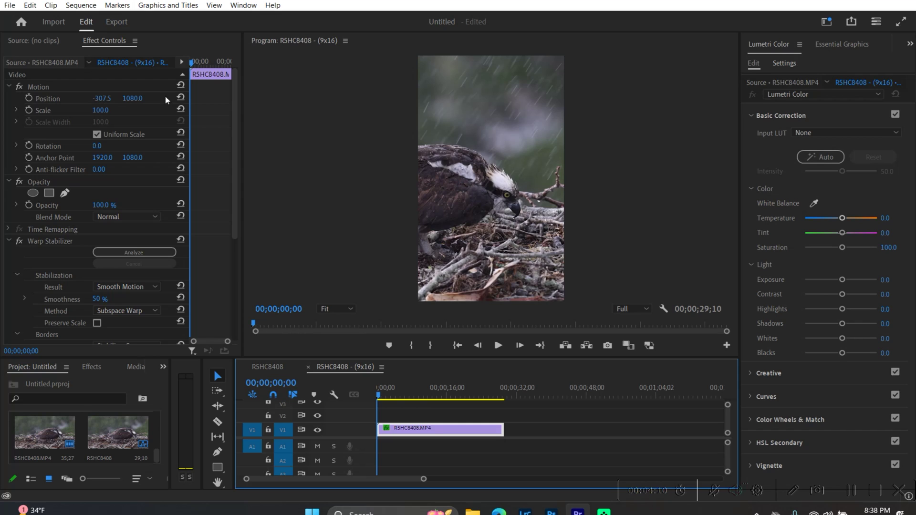
drag(104, 99, 137, 101)
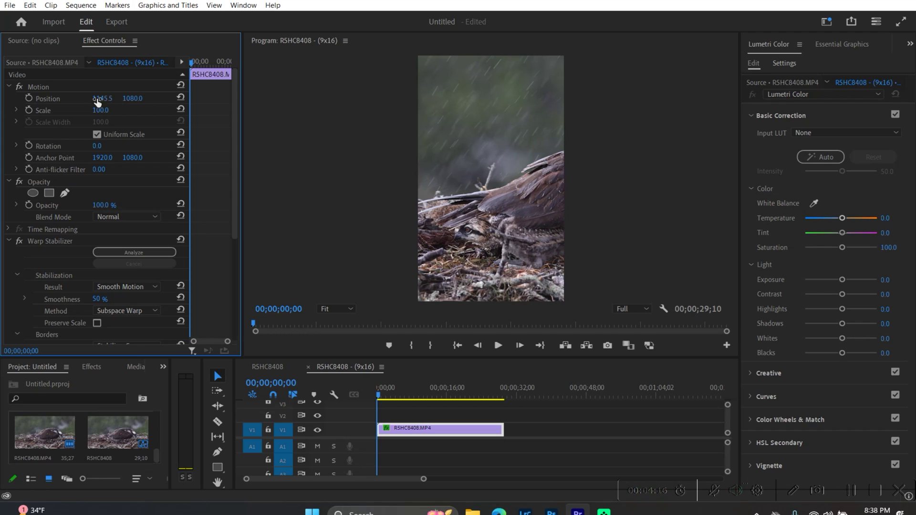
Turn on Position keyframing and pan the framing over to the osprey's head.
click(29, 98)
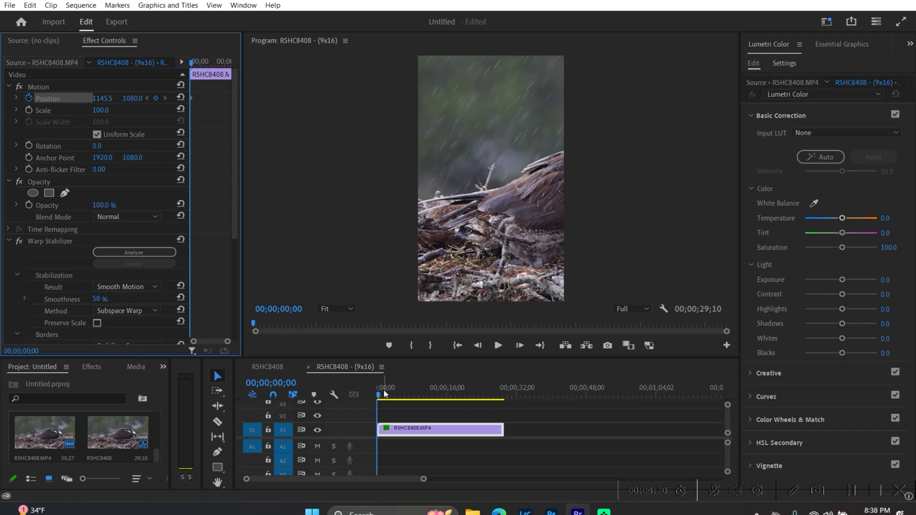
drag(380, 398, 489, 398)
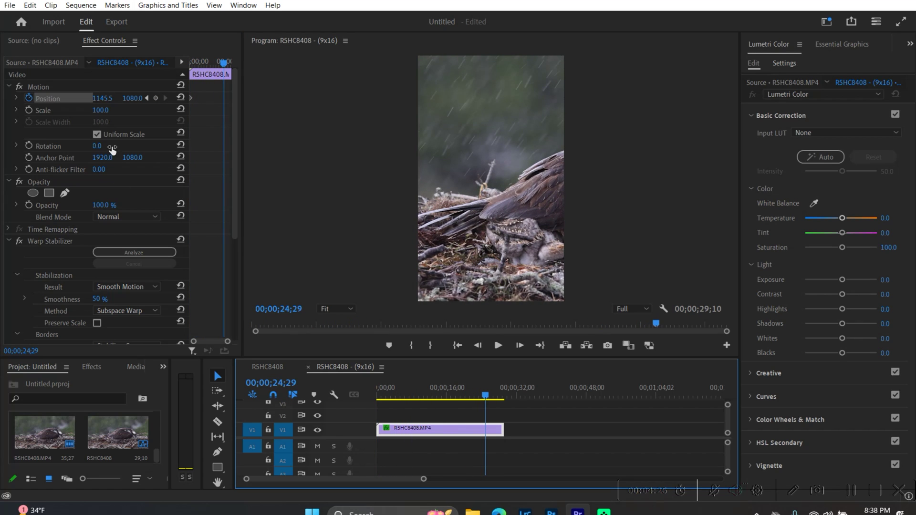
mouse_move(105, 100)
mouse_down()
mouse_move(71, 100)
mouse_move(213, 171)
mouse_up()
drag(486, 399, 470, 399)
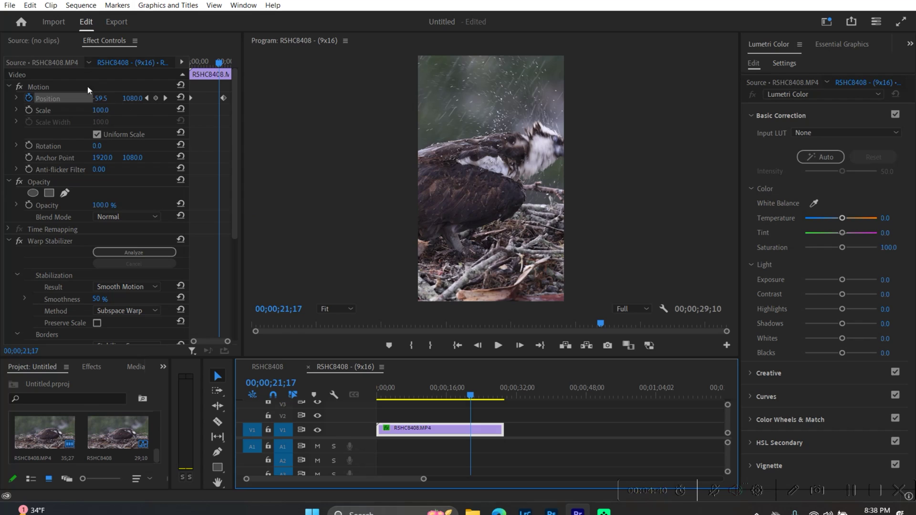
drag(101, 98, 71, 98)
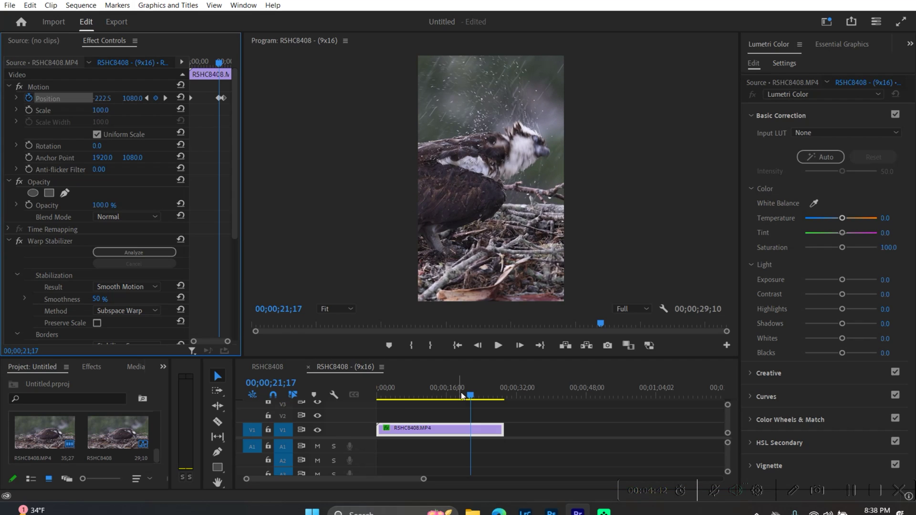
mouse_move(463, 395)
mouse_down()
mouse_move(434, 399)
mouse_move(482, 401)
mouse_up()
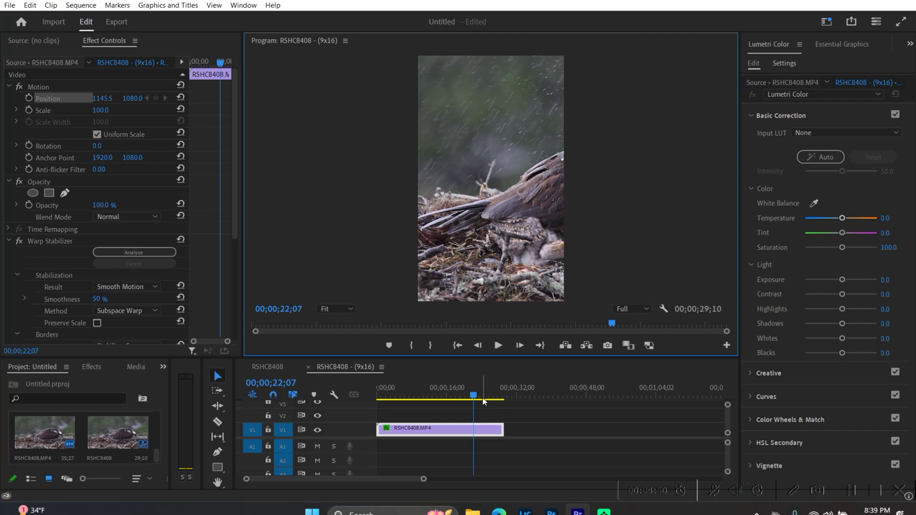
Keep the mother osprey in frame later on and shorten the clip's end.
drag(473, 395, 476, 394)
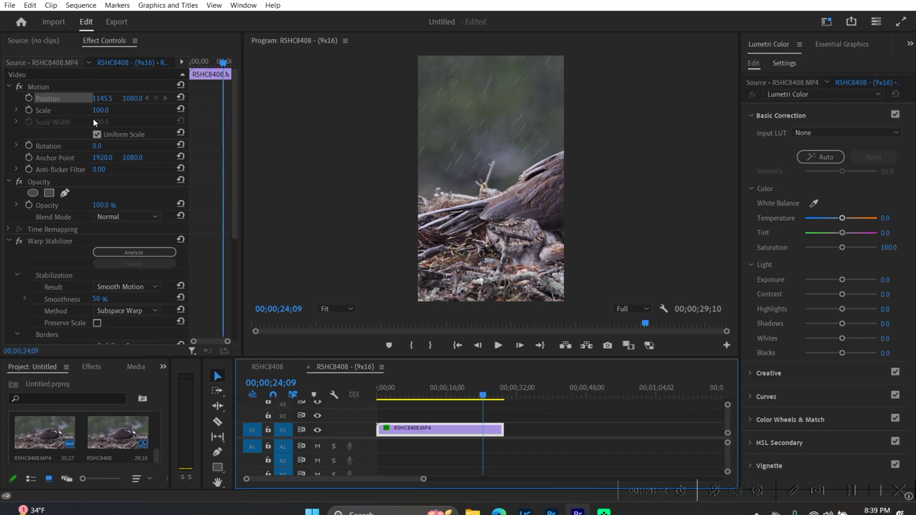
drag(107, 98, 119, 108)
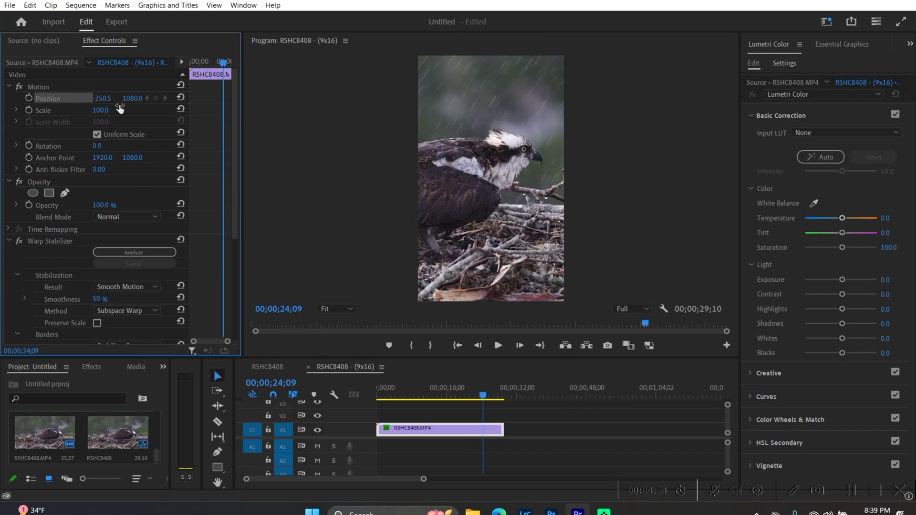
mouse_move(493, 401)
mouse_down()
mouse_move(459, 397)
mouse_move(479, 398)
mouse_up()
drag(503, 428, 485, 427)
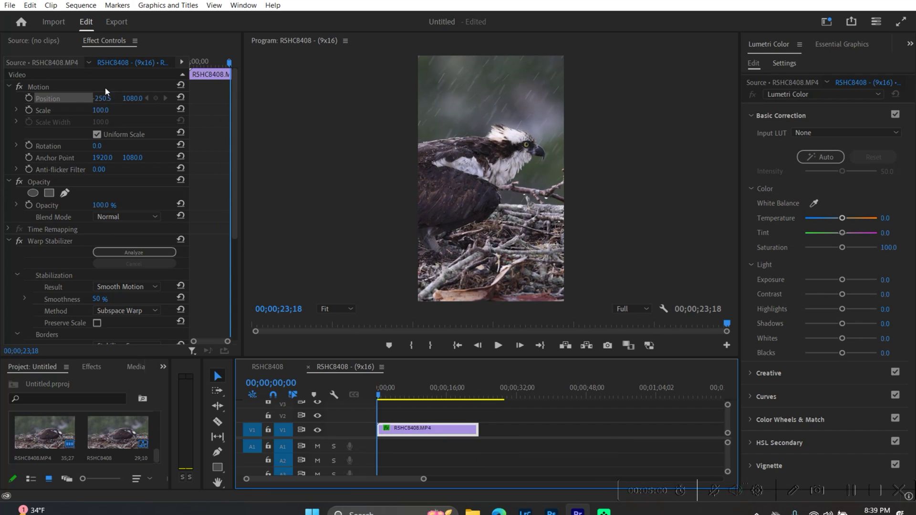
drag(106, 91, 179, 98)
Frame the chicks at the clip's first frame, with Position X around 1170.5.
key(Home)
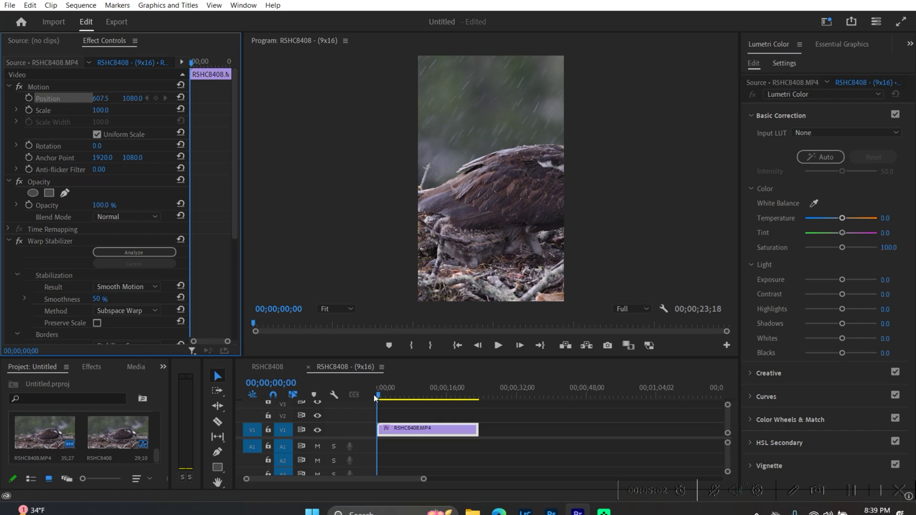
drag(374, 398, 426, 394)
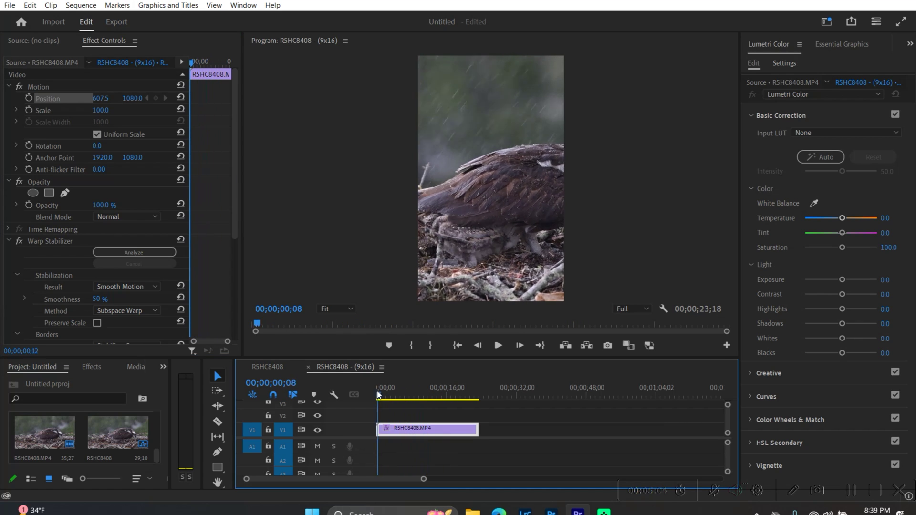
click(377, 396)
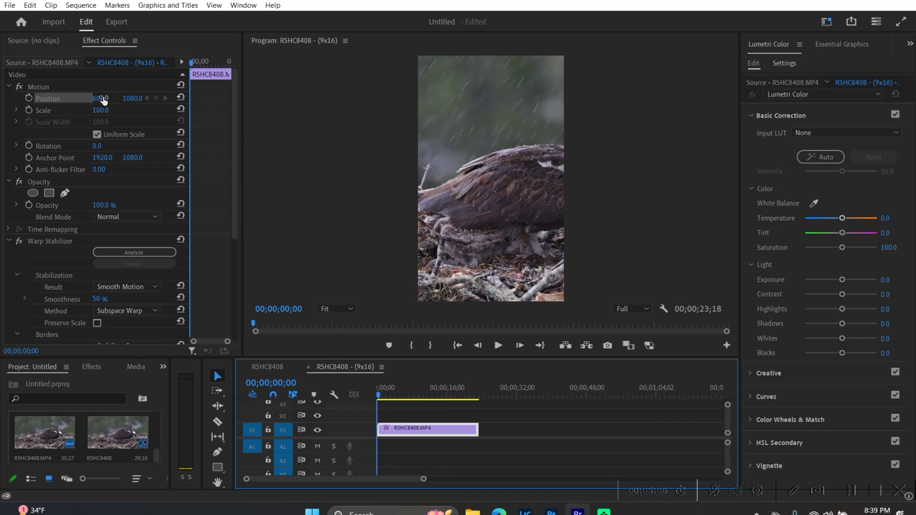
drag(99, 101, 89, 102)
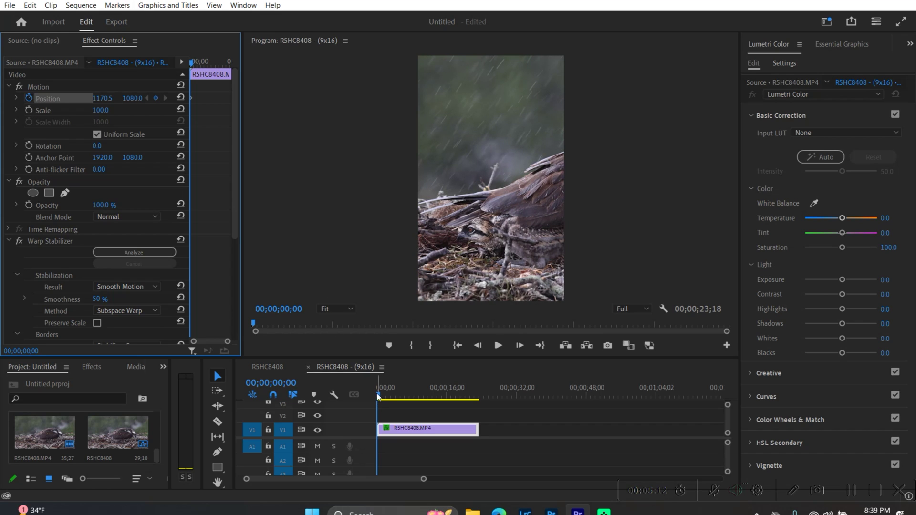
Shift the later framing toward the mother's head (X about -296.5) and set a starting Scale keyframe.
mouse_move(377, 395)
mouse_down()
mouse_move(478, 403)
mouse_move(466, 404)
mouse_up()
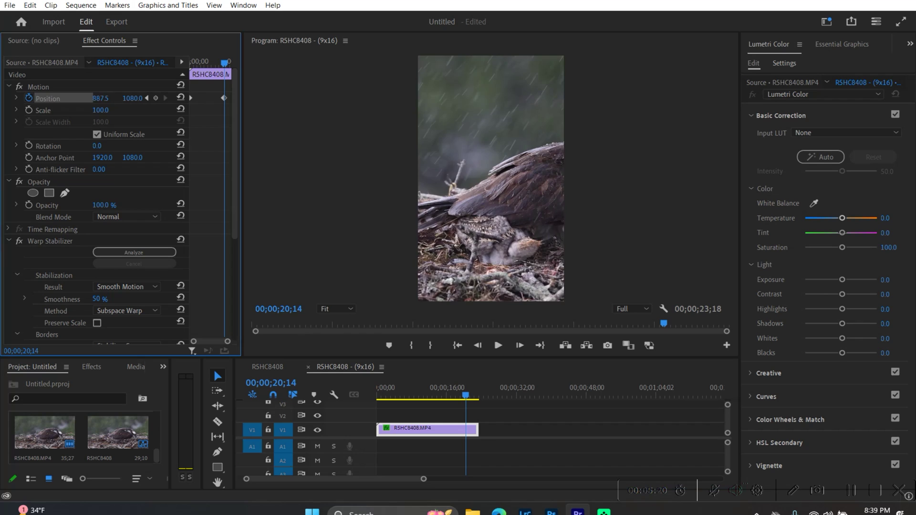
drag(100, 102, 43, 102)
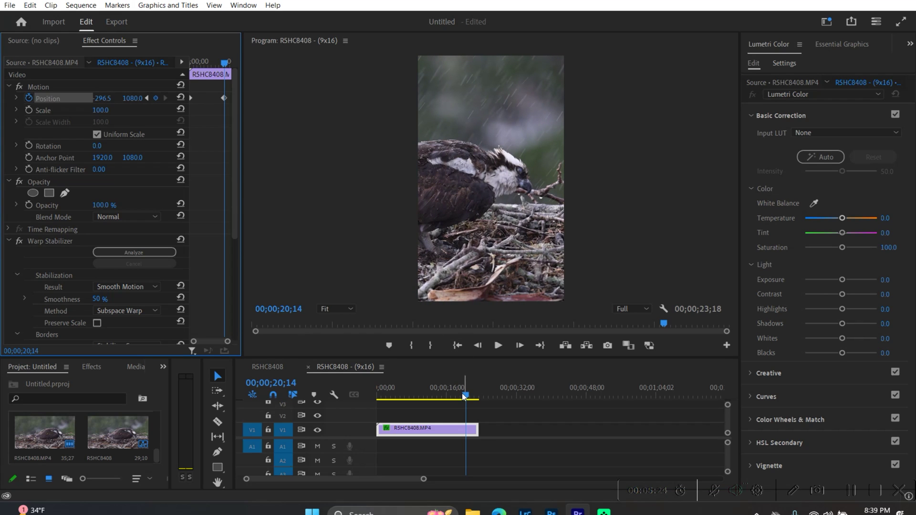
mouse_move(464, 395)
mouse_down()
mouse_move(481, 400)
mouse_move(361, 401)
mouse_move(481, 403)
mouse_move(370, 413)
mouse_move(481, 414)
mouse_move(376, 412)
mouse_up()
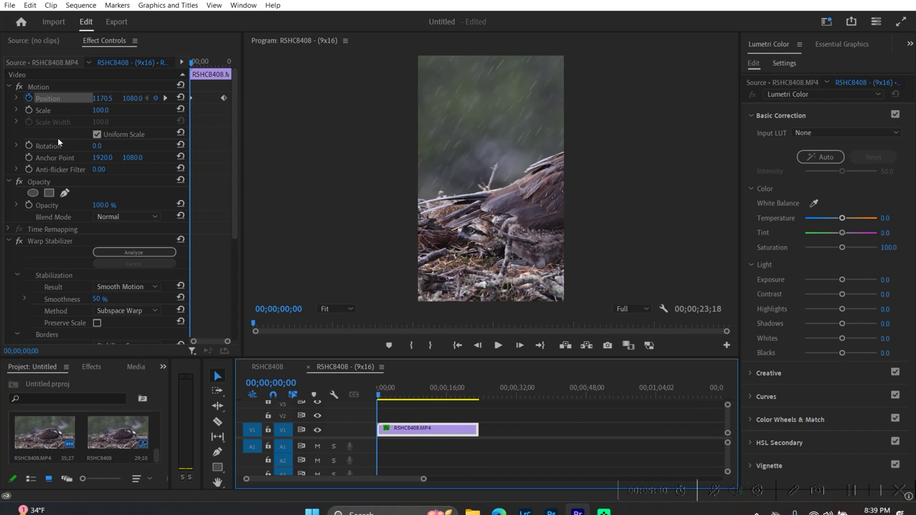
click(29, 111)
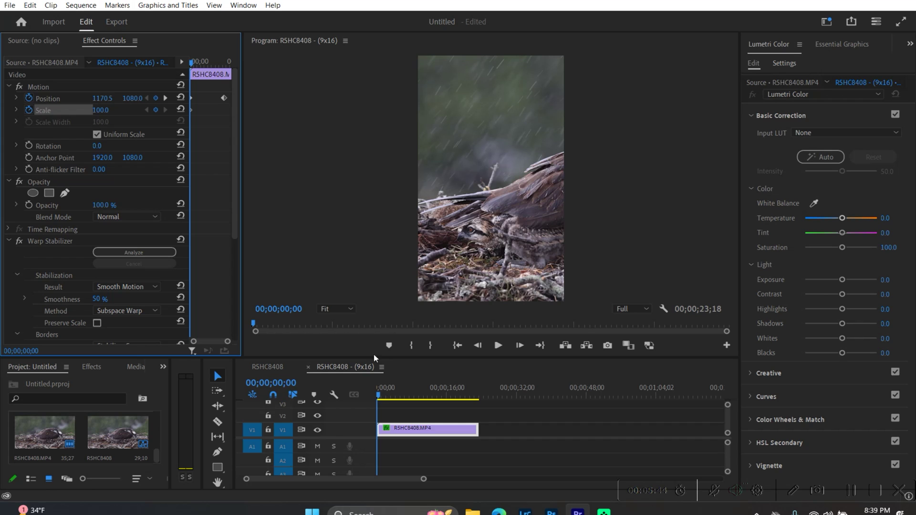
drag(385, 403, 472, 396)
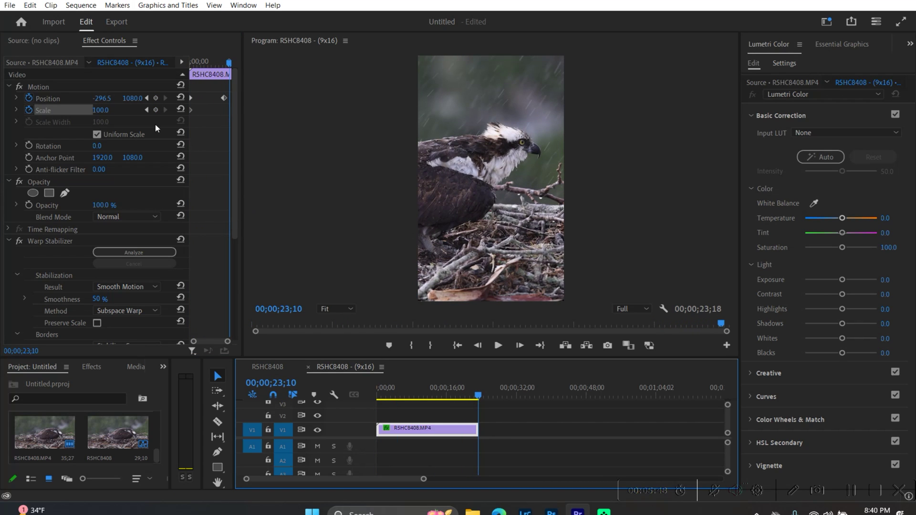
mouse_move(104, 114)
mouse_down()
mouse_move(128, 113)
mouse_move(15, 101)
mouse_up()
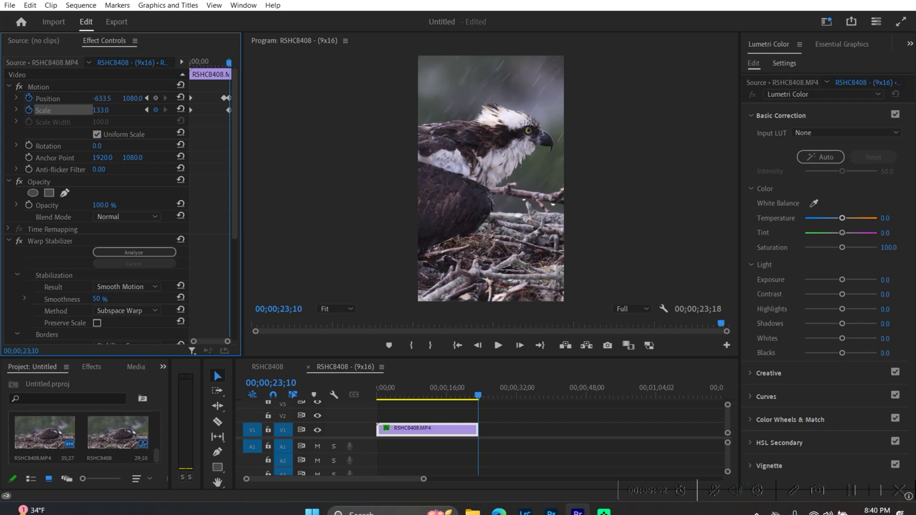
click(272, 408)
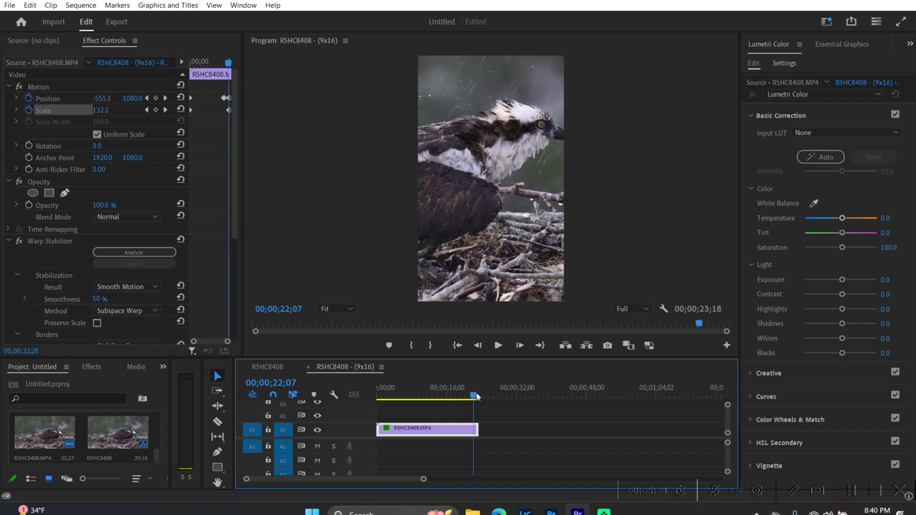
key(Home)
click(498, 346)
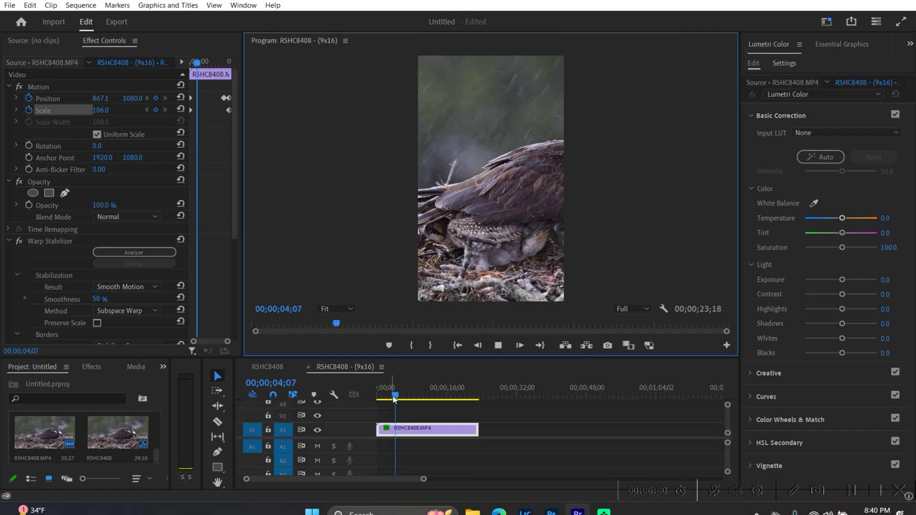
mouse_move(402, 396)
mouse_down()
mouse_move(482, 402)
mouse_move(350, 414)
mouse_up()
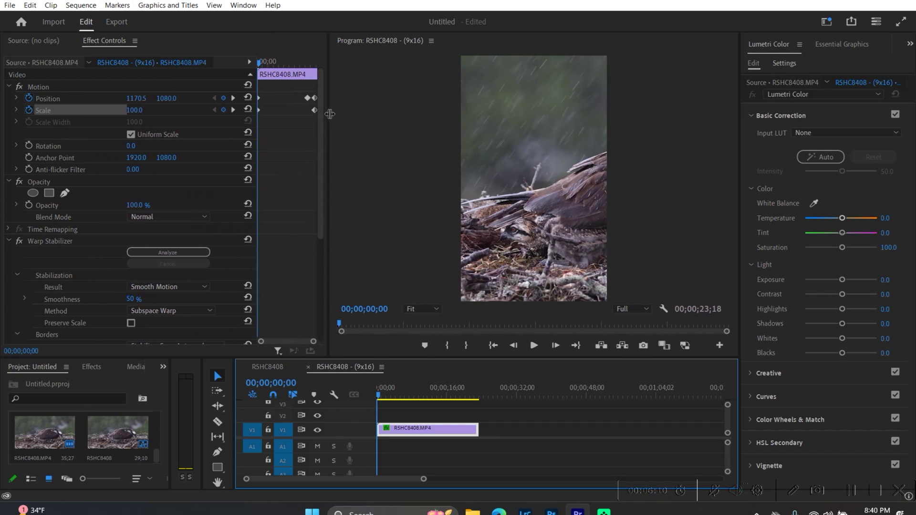
Widen Effect Controls and move the last Position keyframe earlier to about 19;18, then preview.
drag(242, 115, 332, 143)
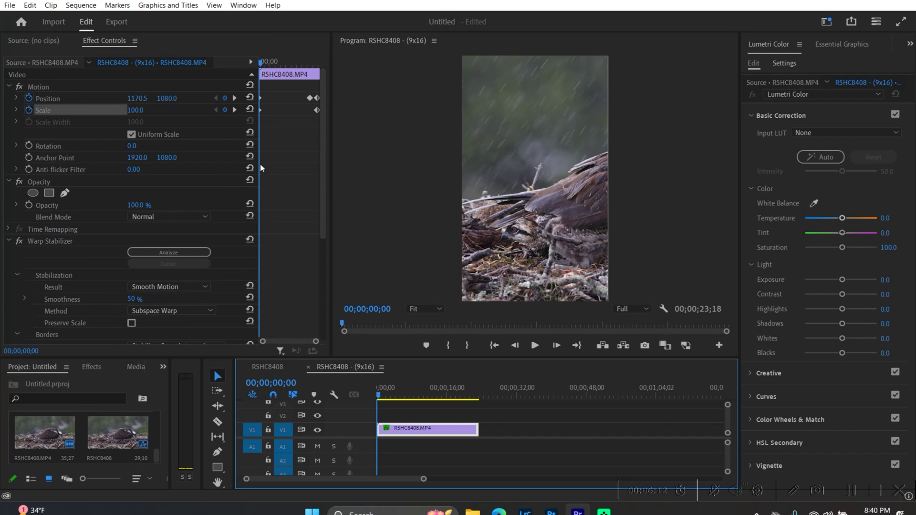
drag(258, 166, 198, 172)
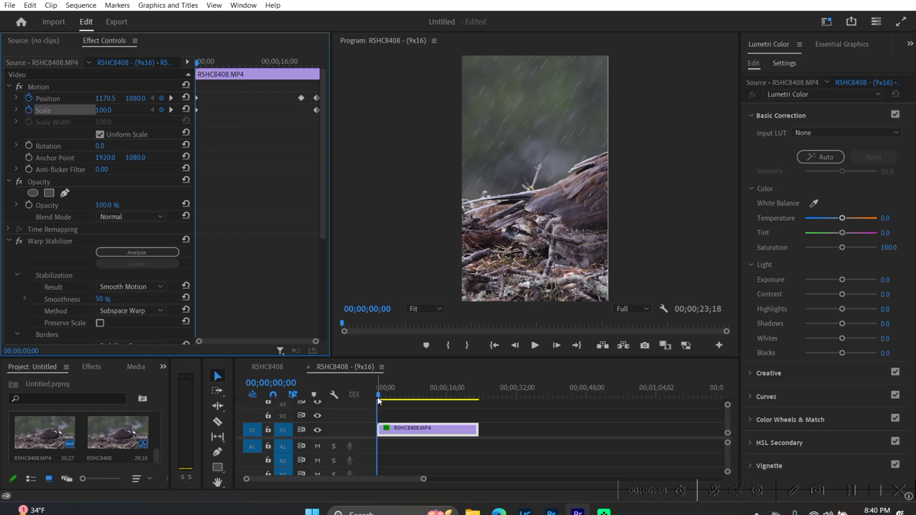
drag(378, 399, 475, 394)
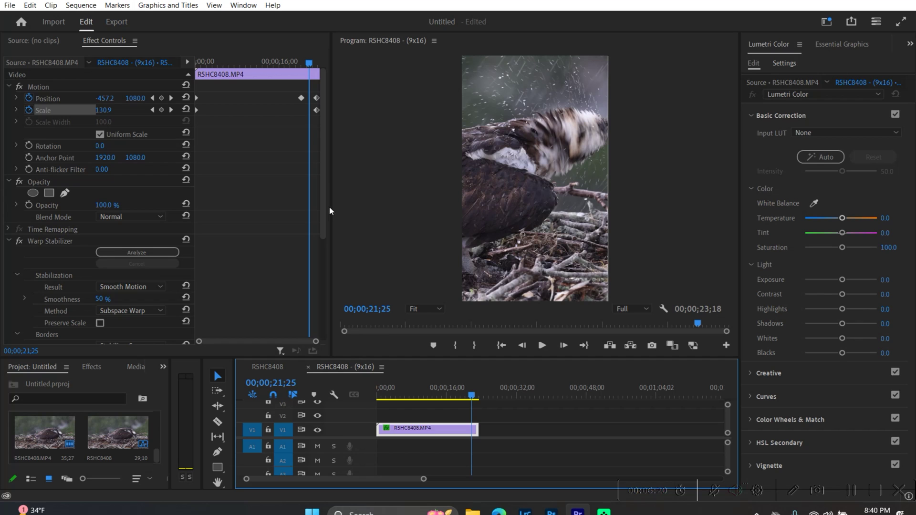
drag(315, 99, 309, 98)
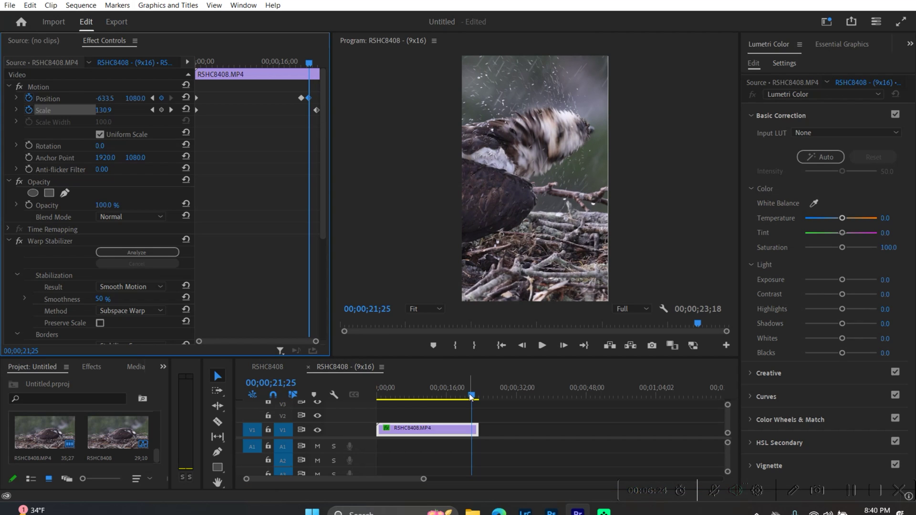
mouse_move(472, 395)
mouse_down()
mouse_move(421, 394)
mouse_move(478, 394)
mouse_up()
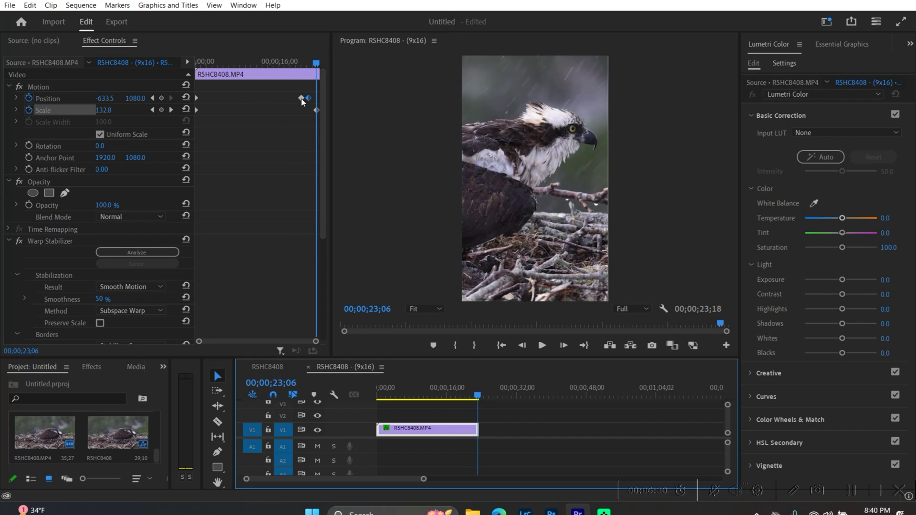
drag(301, 97, 297, 100)
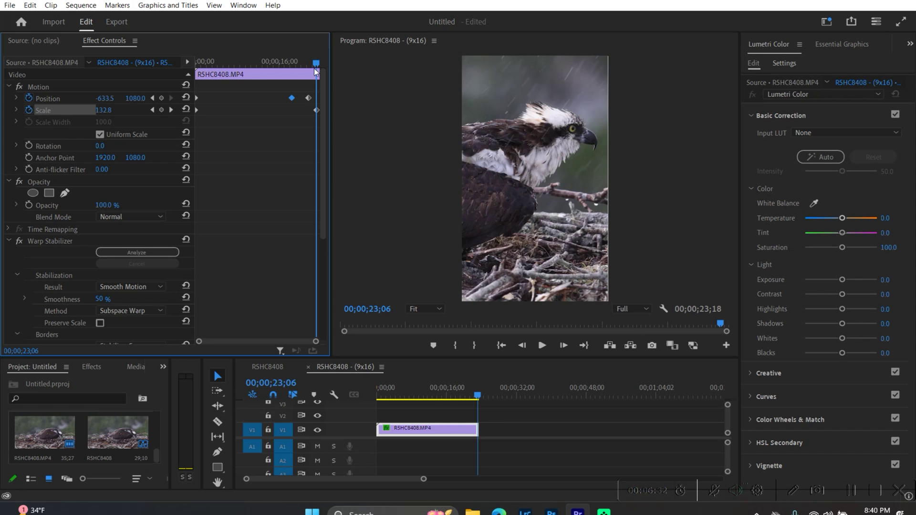
drag(315, 70, 188, 84)
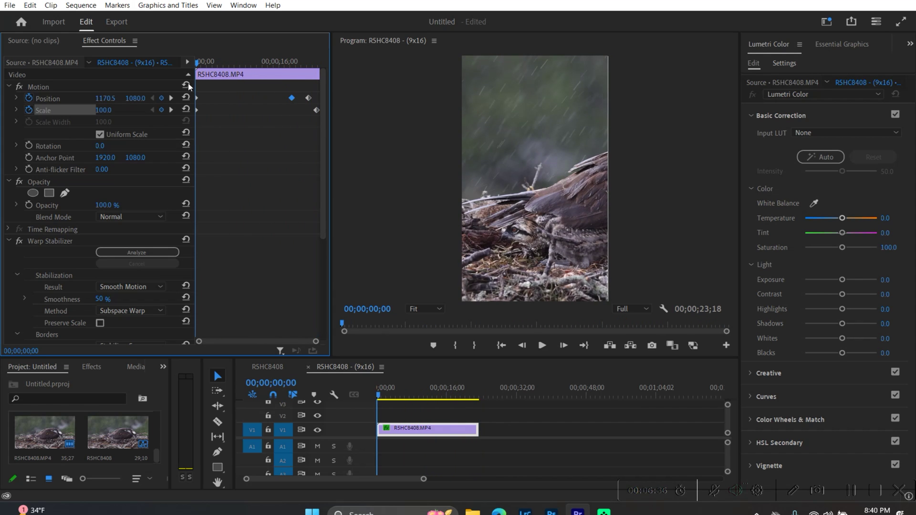
mouse_move(382, 390)
mouse_down()
mouse_move(480, 384)
mouse_move(284, 384)
mouse_up()
click(545, 347)
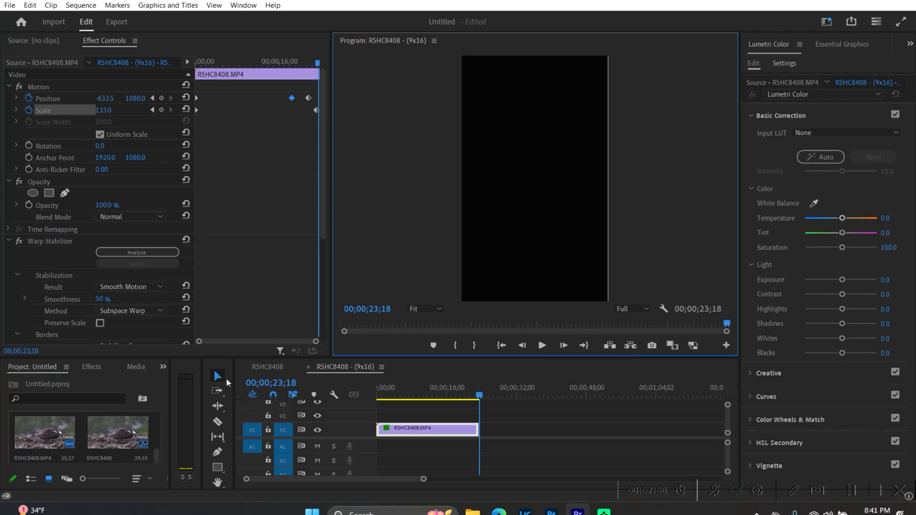
Put the Dip to Black transition on the vertical clip's end and play the fade back.
click(96, 367)
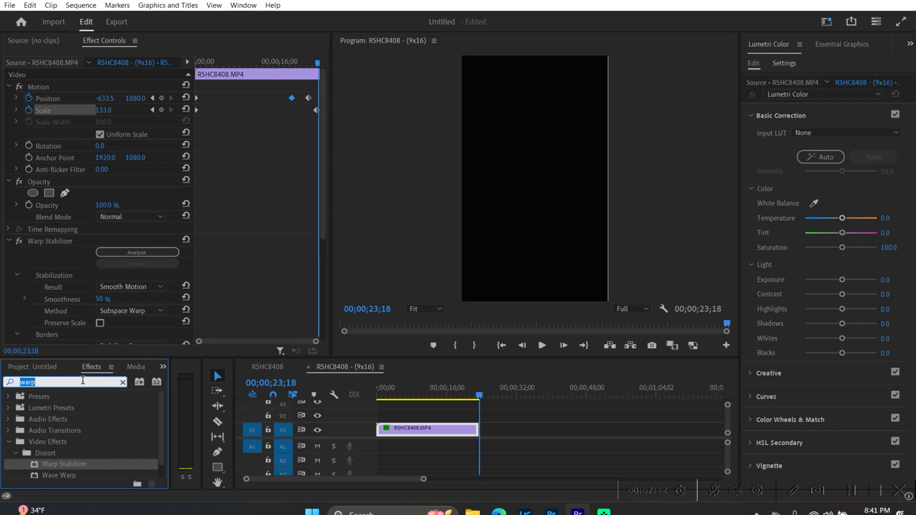
text(dip)
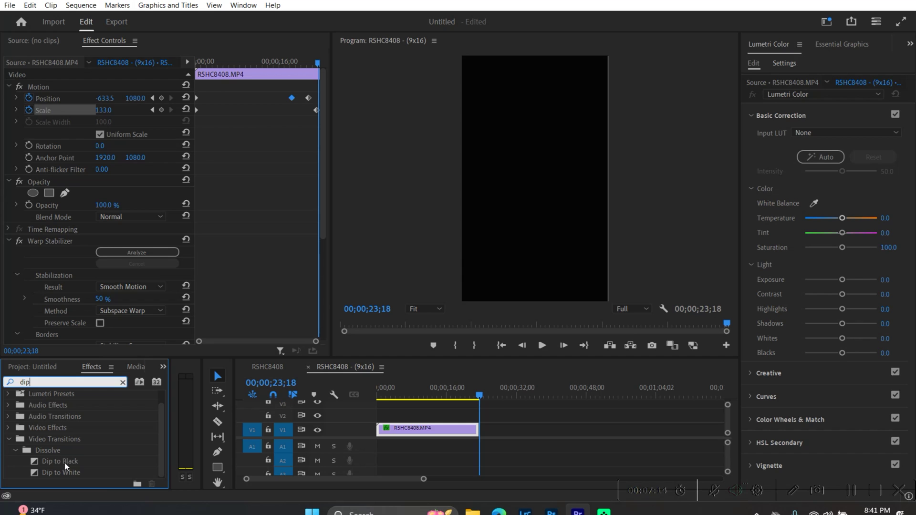
click(65, 466)
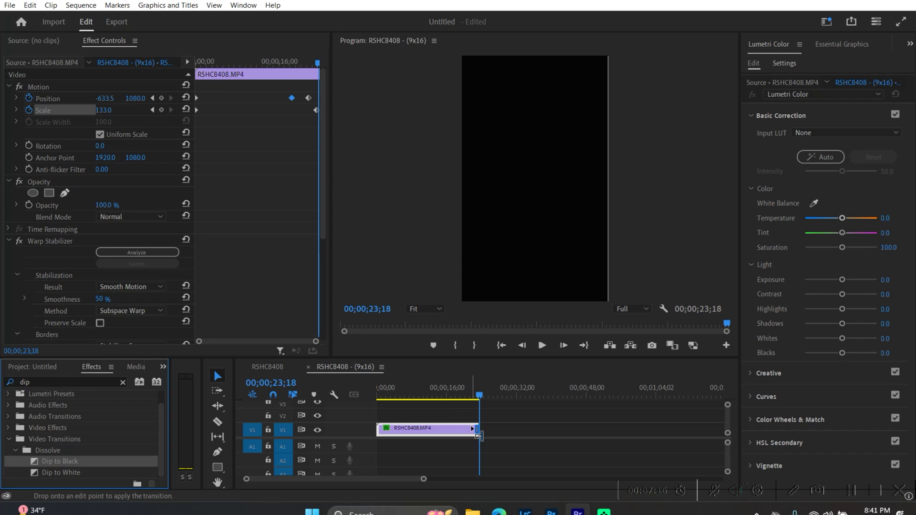
drag(479, 395, 478, 395)
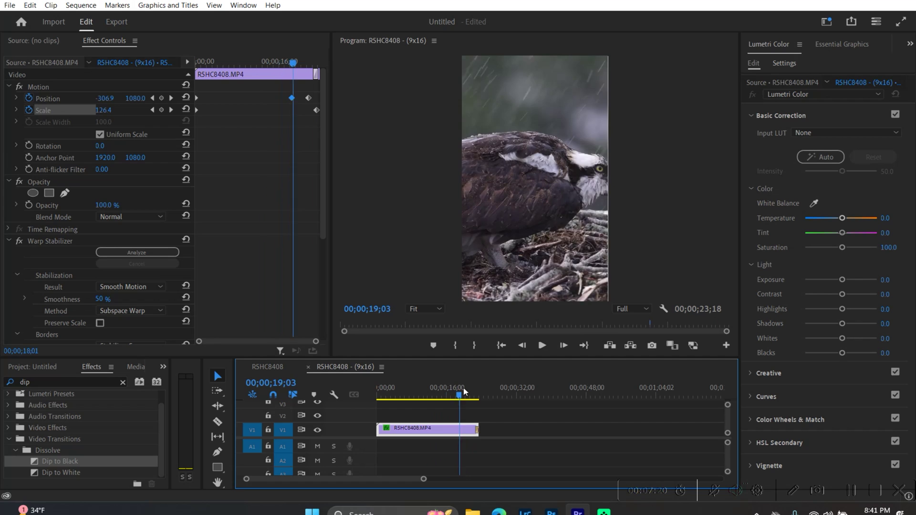
drag(479, 395, 464, 395)
click(548, 347)
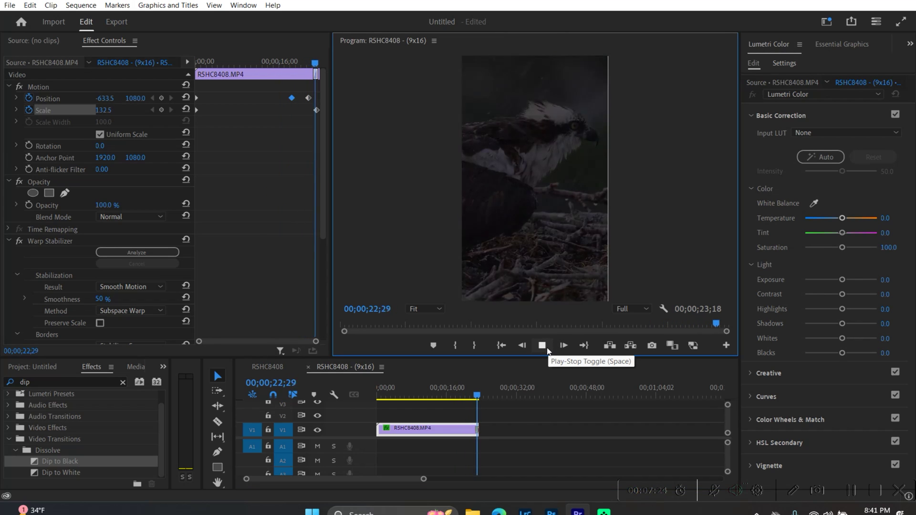
drag(457, 409, 376, 415)
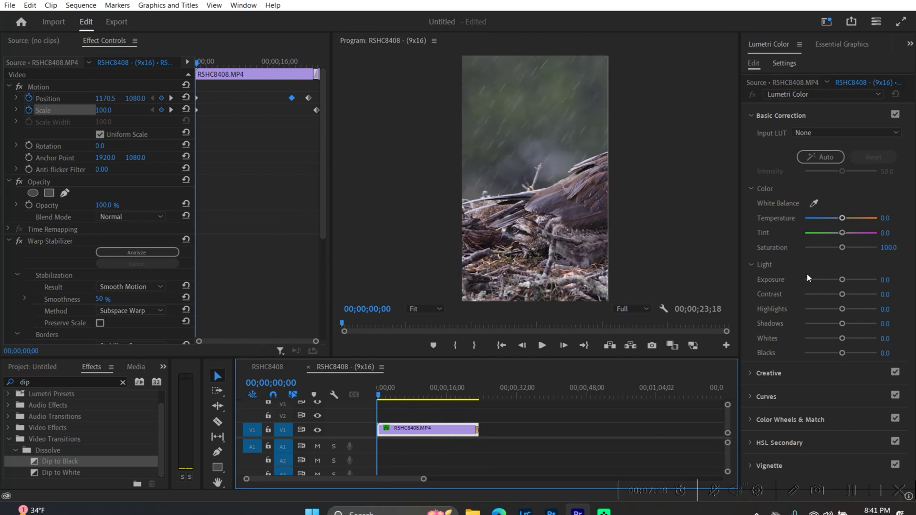
Raise Temperature and Exposure in Lumetri Basic Correction, with a brief look at Curves.
drag(843, 220, 848, 219)
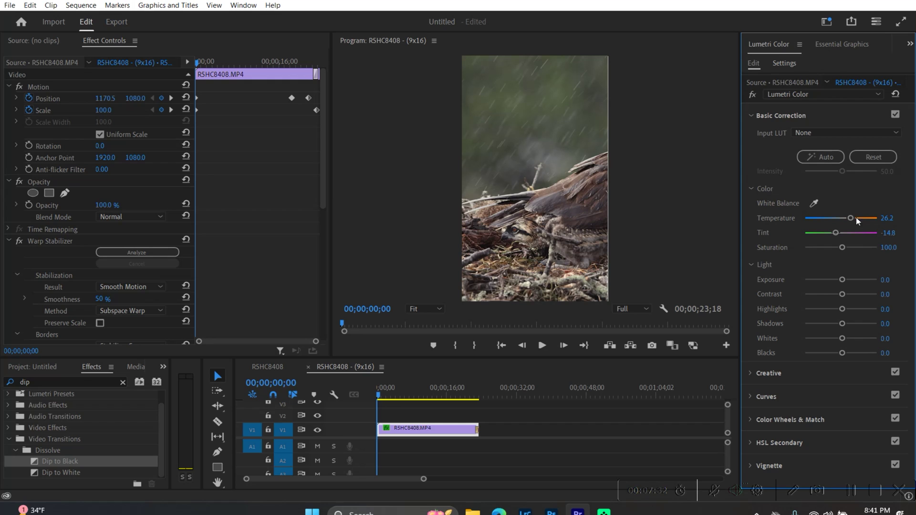
drag(843, 279, 844, 280)
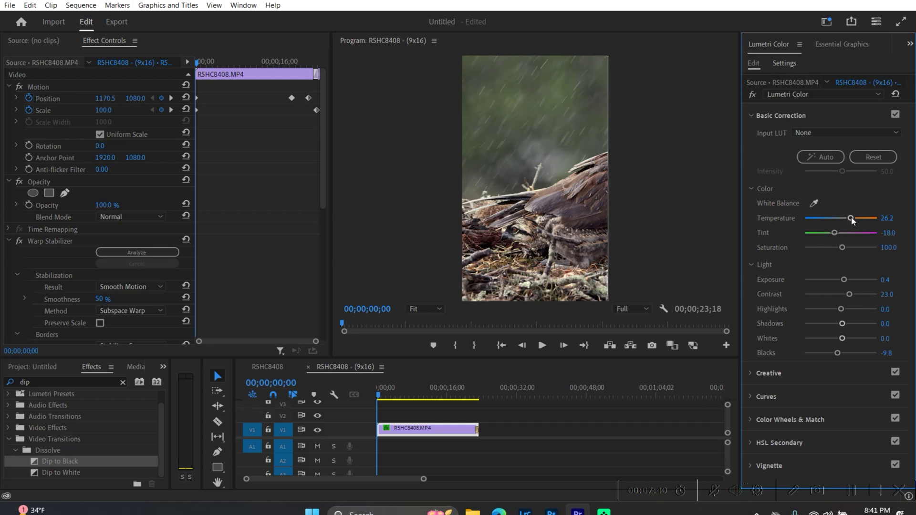
click(821, 396)
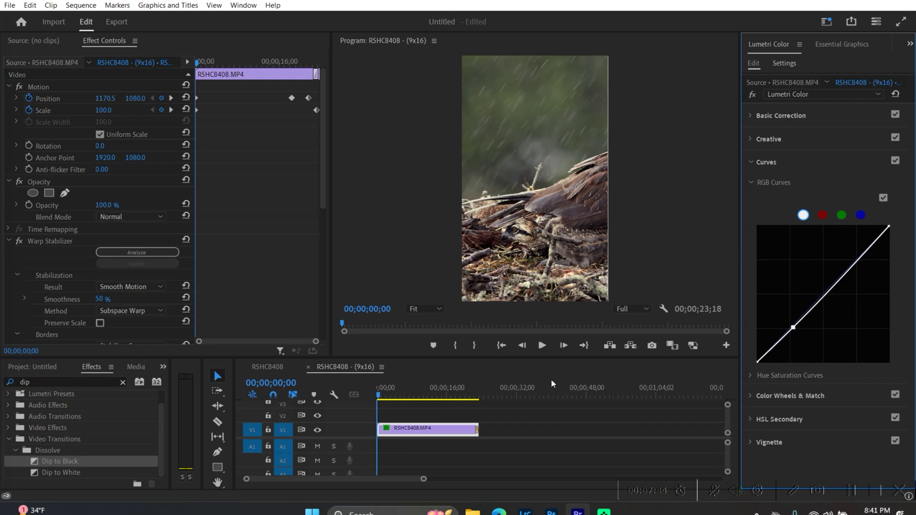
click(842, 114)
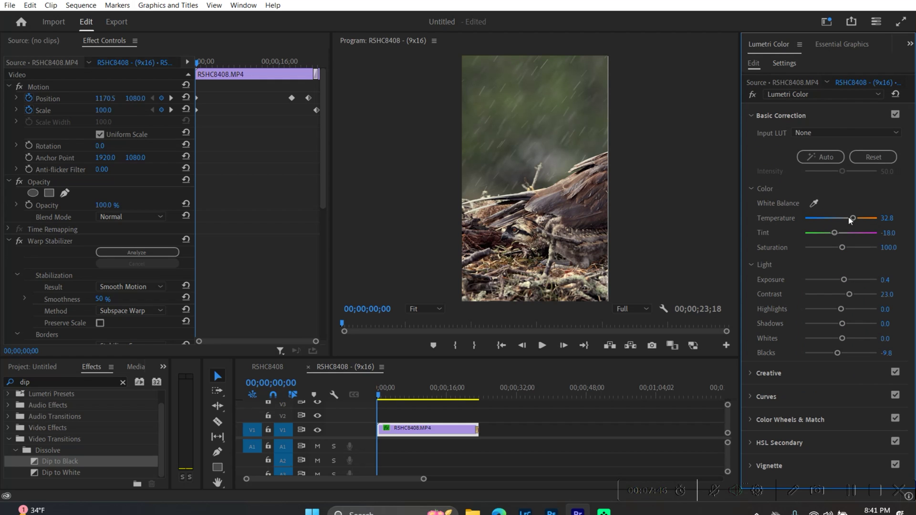